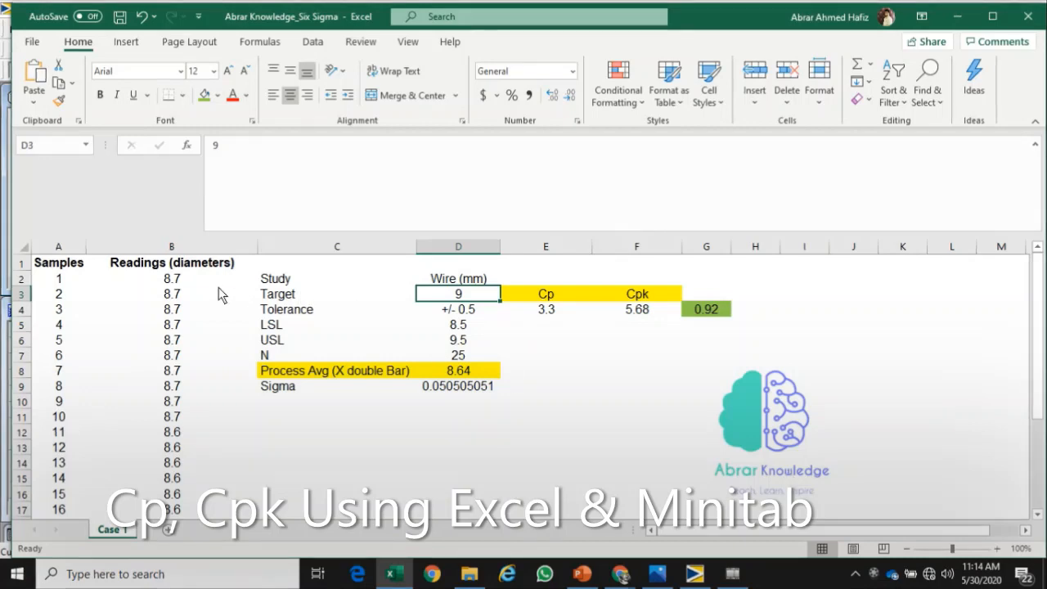
Step: Review the wire study's target, tolerance, LSL and USL cells, and check the diameter readings against the sample count N
{"action": "left_click", "coordinate": [301, 280]}
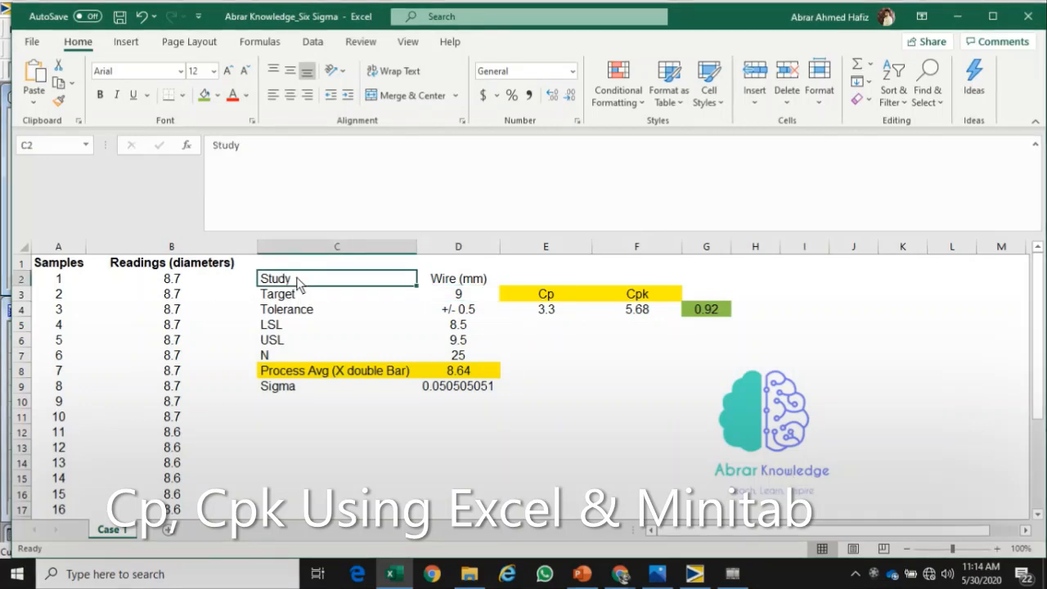
{"action": "left_click", "coordinate": [442, 281]}
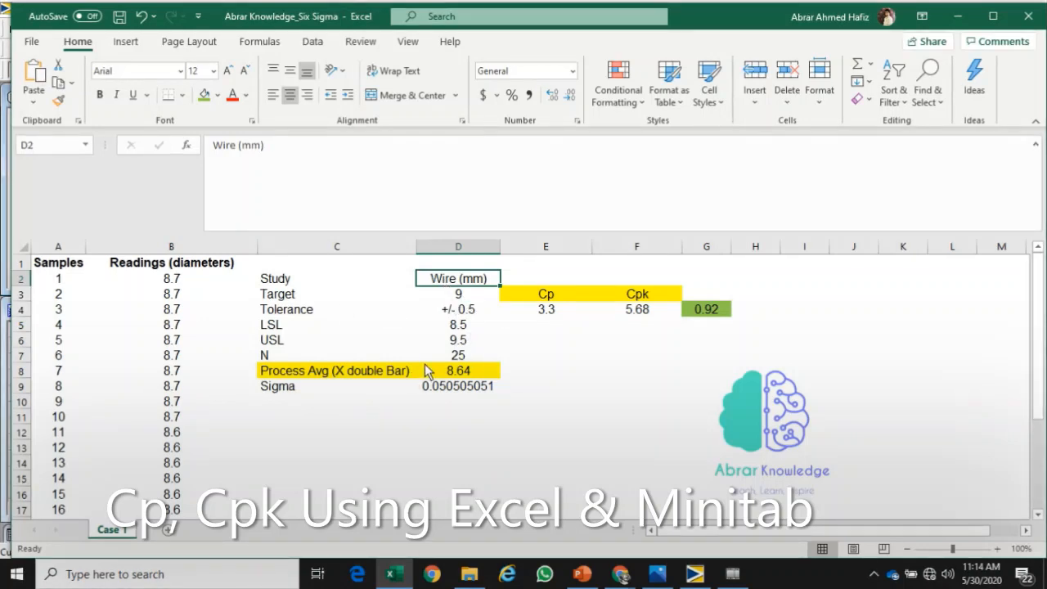
{"action": "left_click", "coordinate": [460, 293]}
{"action": "left_click", "coordinate": [461, 312]}
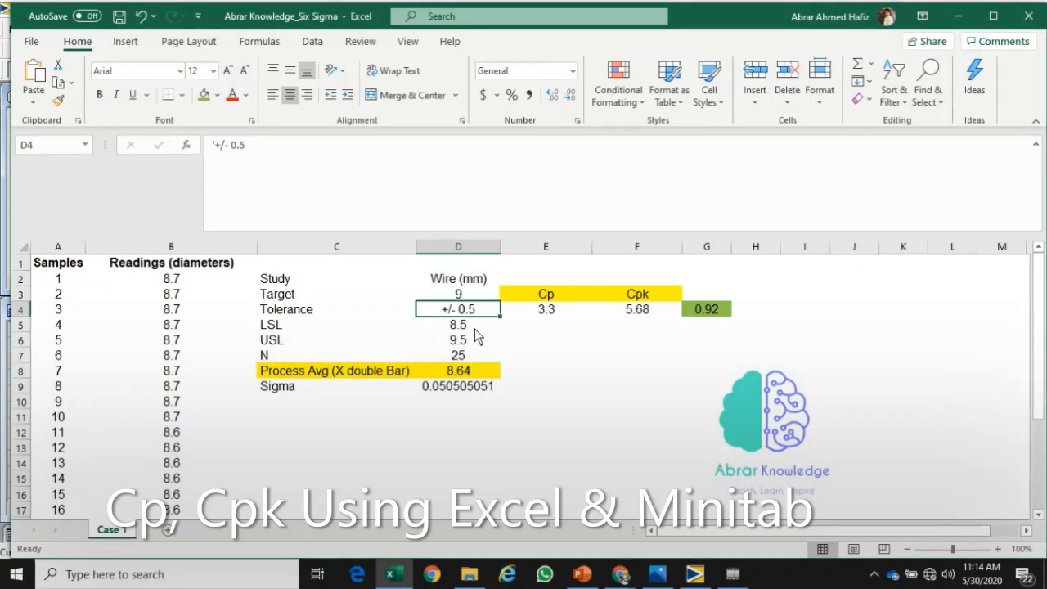
{"action": "left_click", "coordinate": [476, 330]}
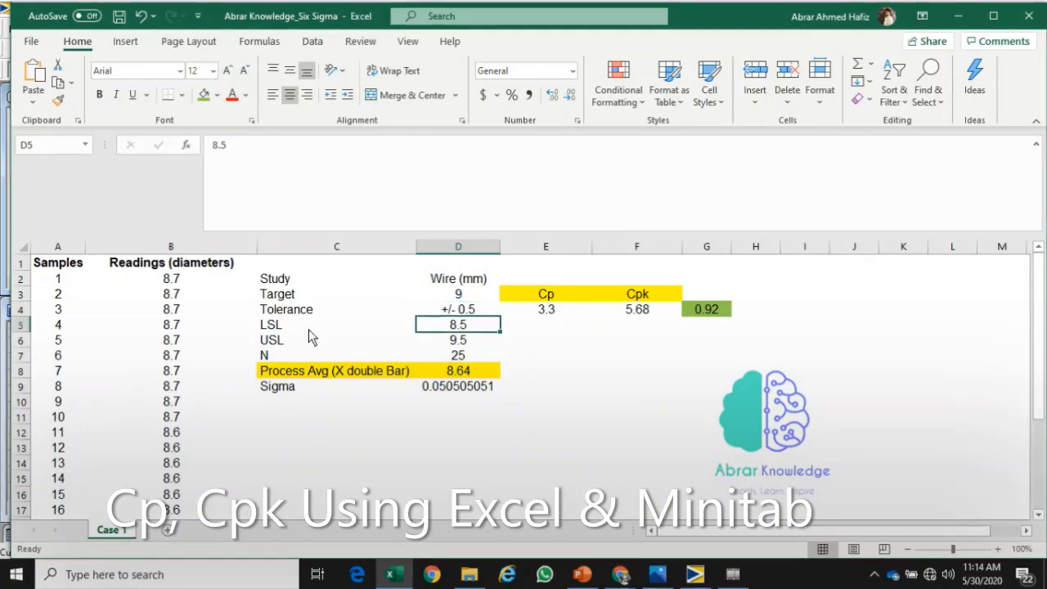
{"action": "left_click", "coordinate": [463, 343]}
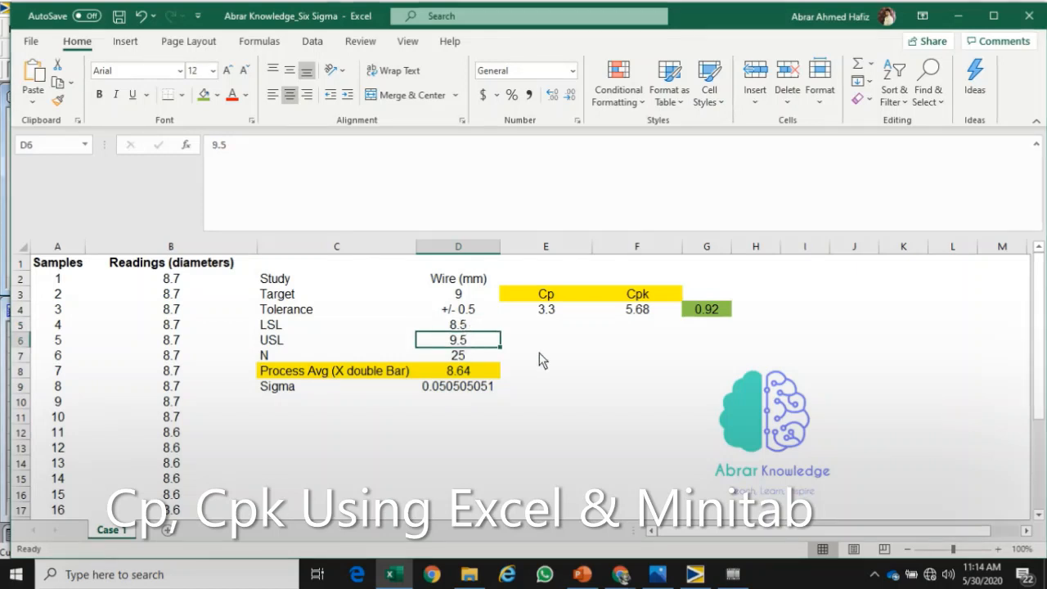
{"action": "left_click_drag", "start_coordinate": [189, 282], "coordinate": [183, 491]}
{"action": "scroll", "coordinate": [1044, 417], "scroll_direction": "up", "scroll_amount": 4}
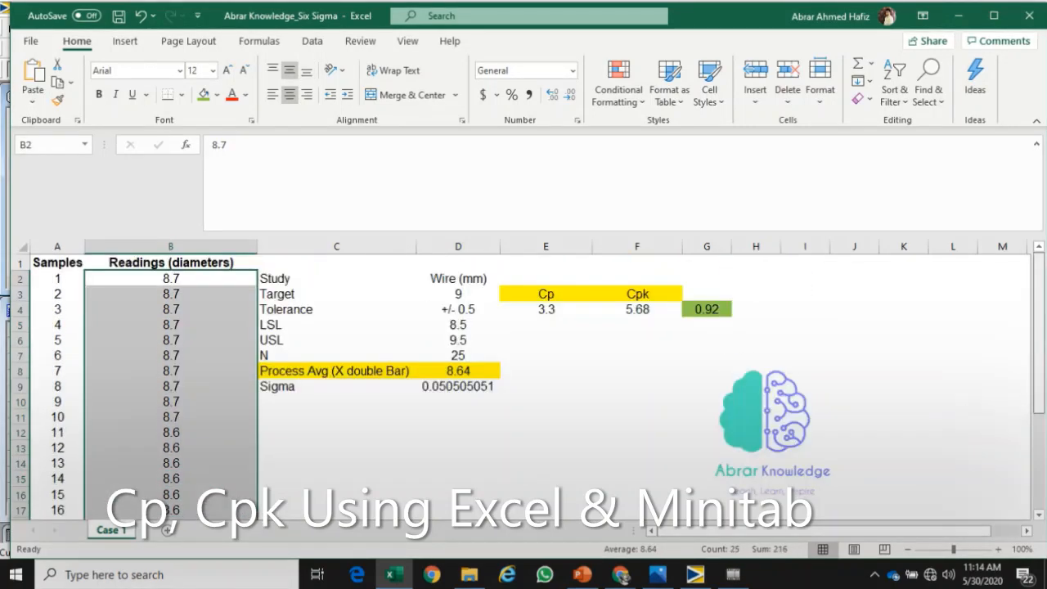
{"action": "left_click", "coordinate": [446, 359]}
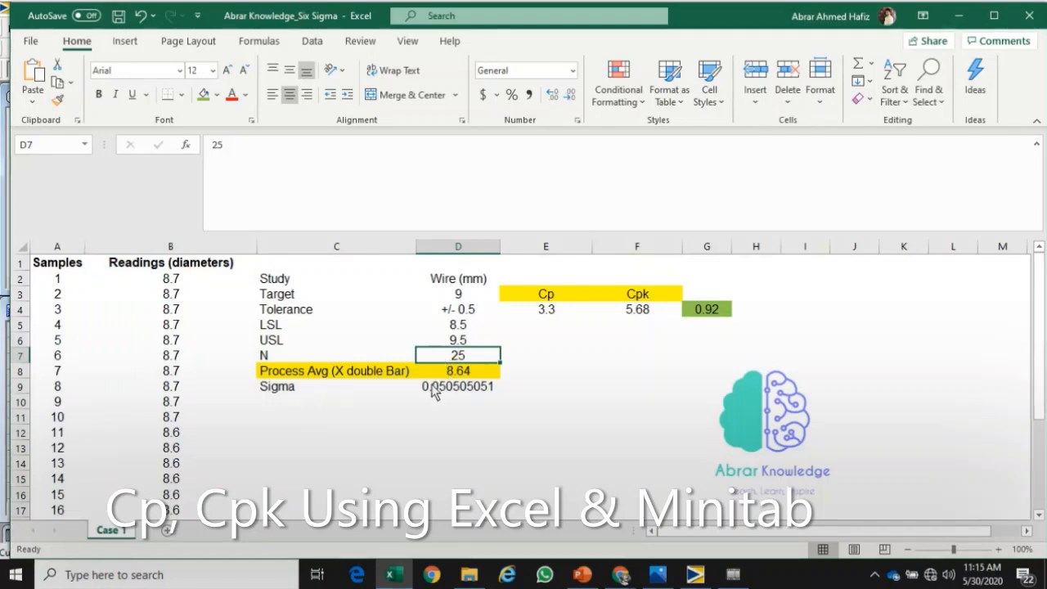
Step: Inspect the process average formula with the readings it covers, and the Sigma value cell
{"action": "left_click", "coordinate": [458, 372]}
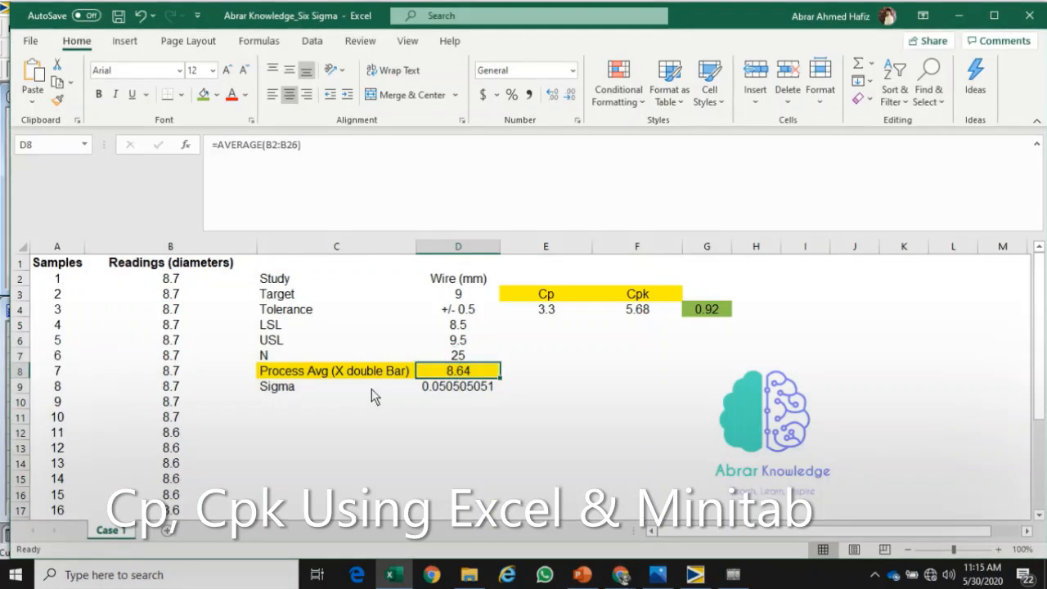
{"action": "left_click", "coordinate": [181, 282]}
{"action": "left_click_drag", "start_coordinate": [182, 283], "coordinate": [181, 499]}
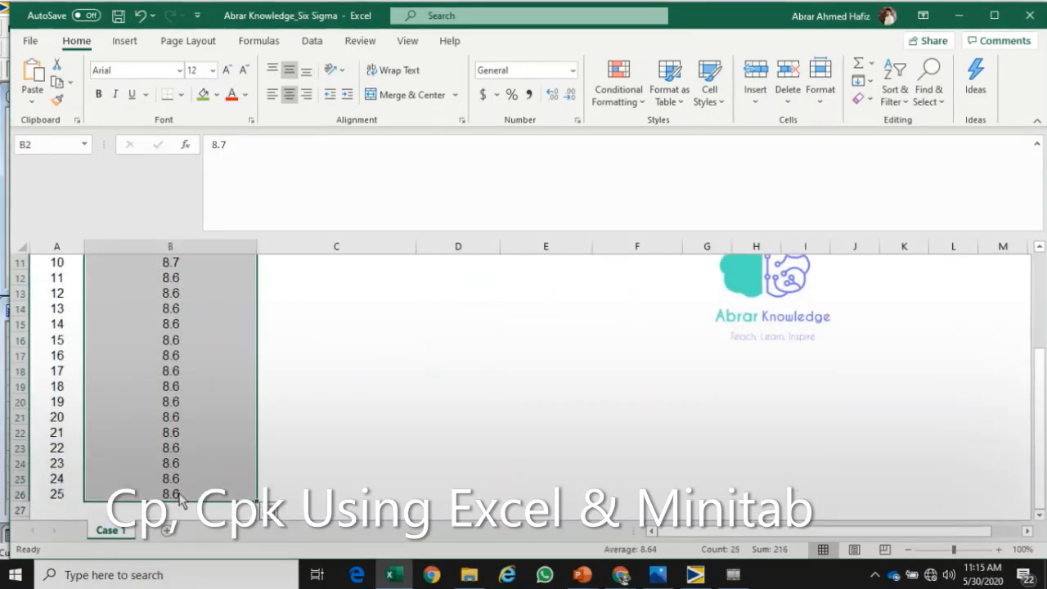
{"action": "scroll", "coordinate": [524, 372], "scroll_direction": "up", "scroll_amount": 3}
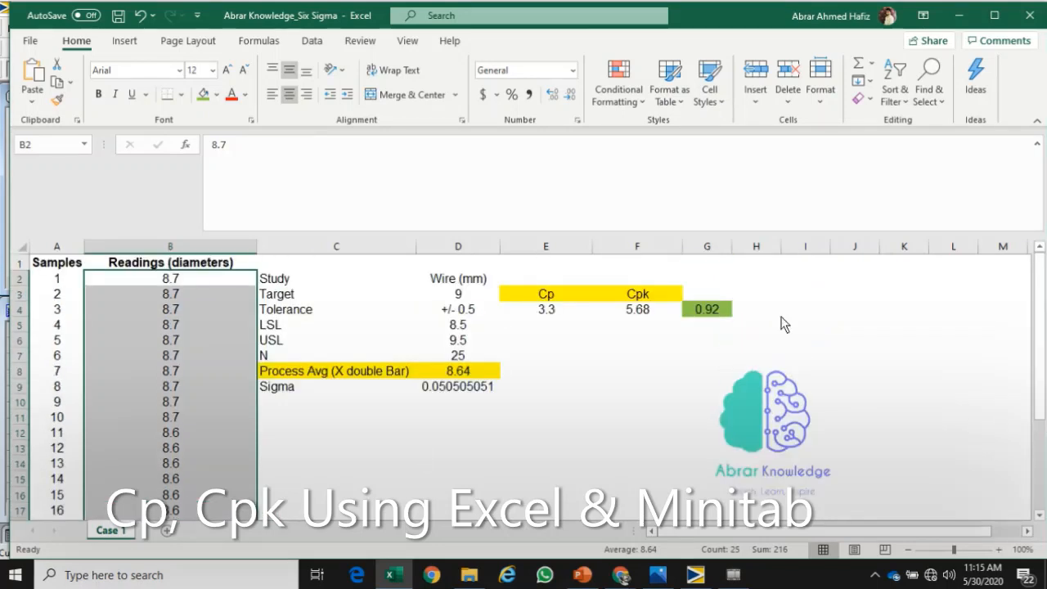
{"action": "left_click", "coordinate": [467, 376]}
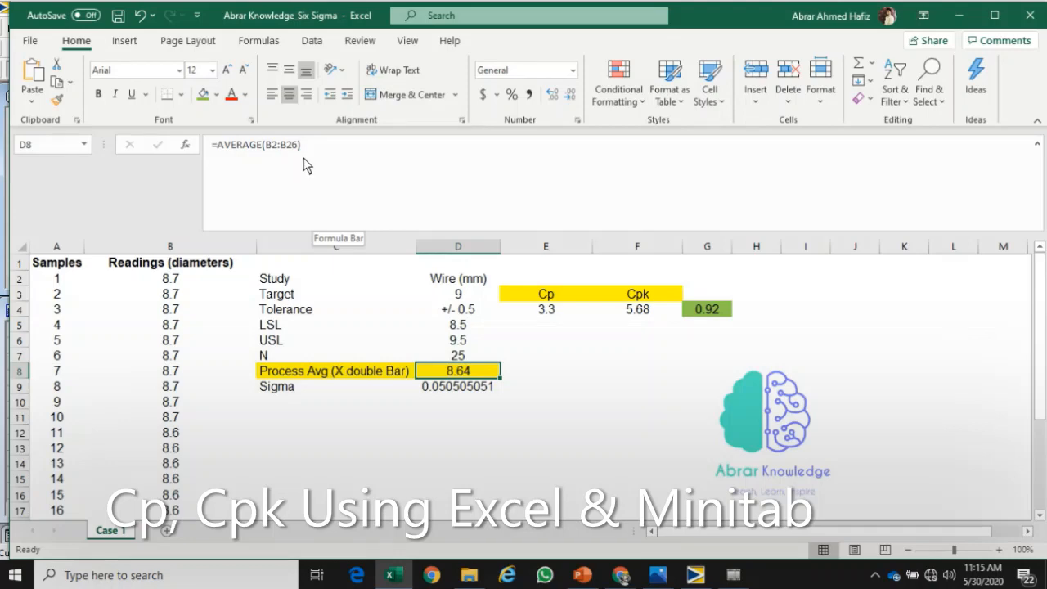
{"action": "left_click_drag", "start_coordinate": [174, 283], "coordinate": [180, 354]}
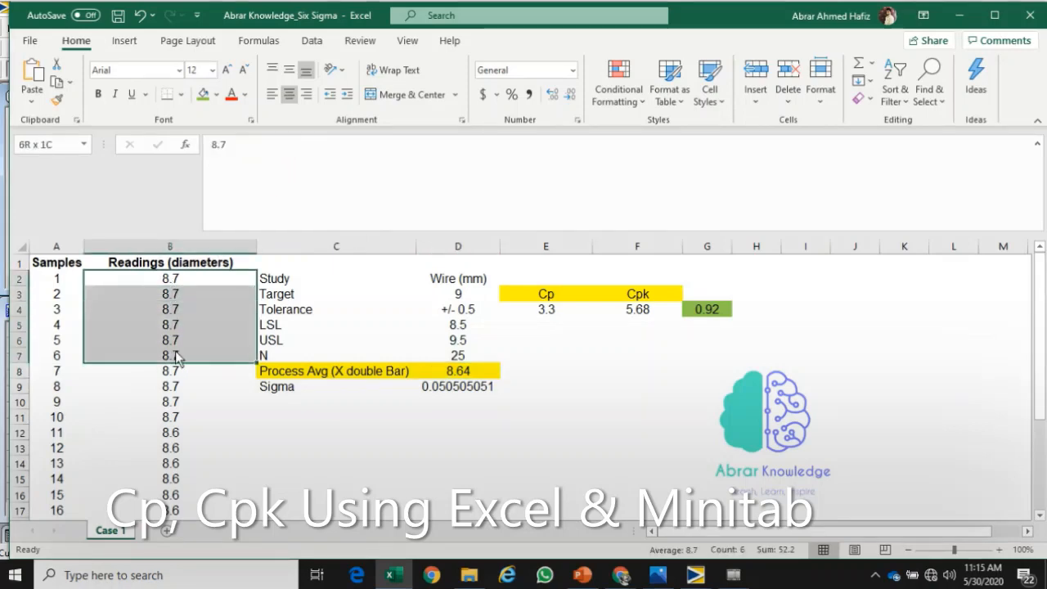
{"action": "left_click", "coordinate": [458, 398]}
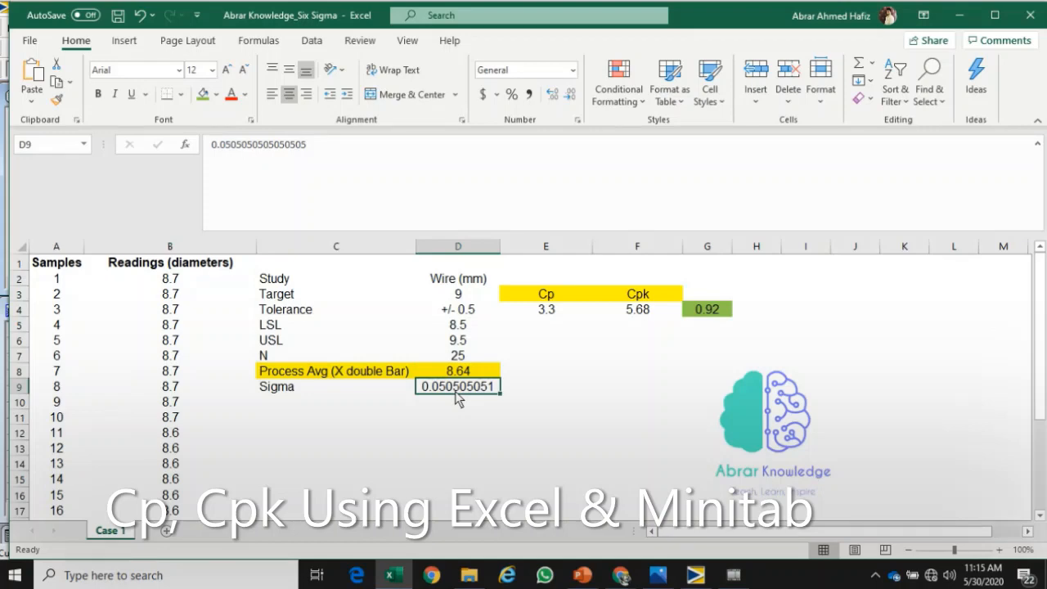
Step: Examine the Cp formula in E4 and compare the two Cpk formulas in F4 and G4
{"action": "left_click", "coordinate": [553, 313]}
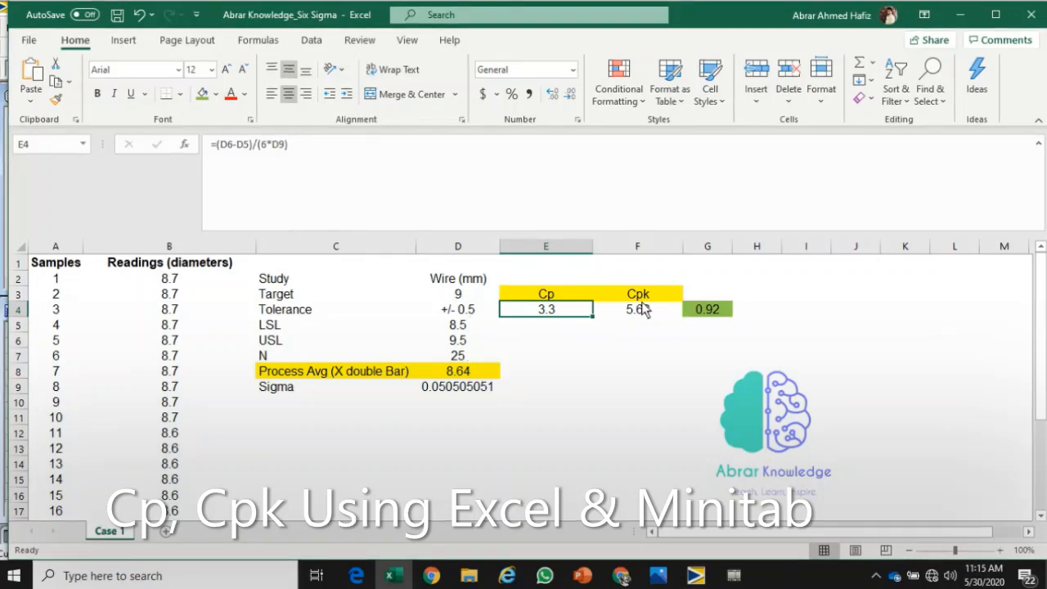
{"action": "left_click", "coordinate": [465, 374]}
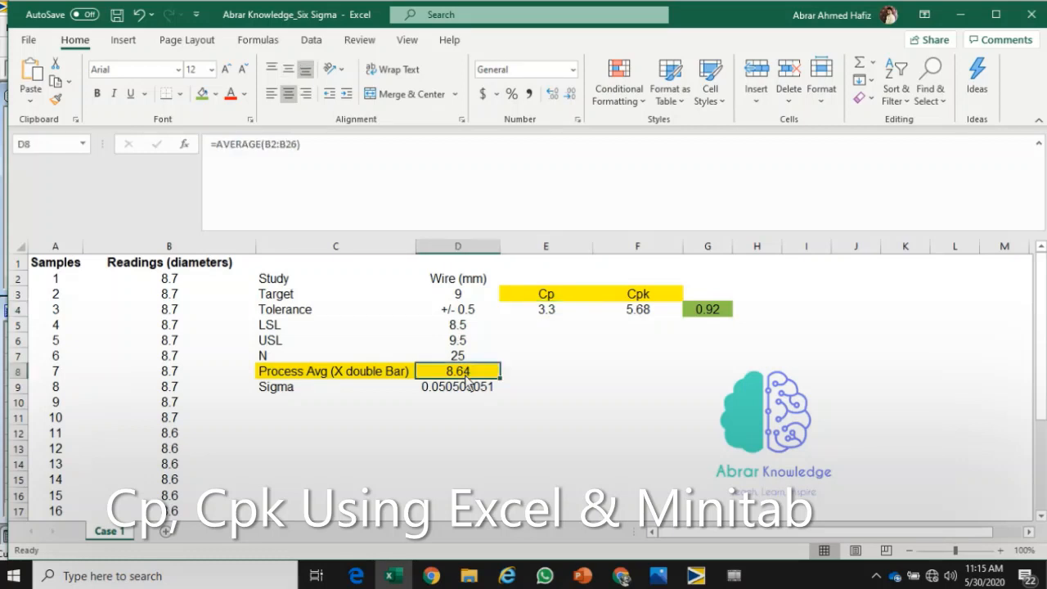
{"action": "left_click", "coordinate": [636, 318]}
{"action": "left_click", "coordinate": [713, 311]}
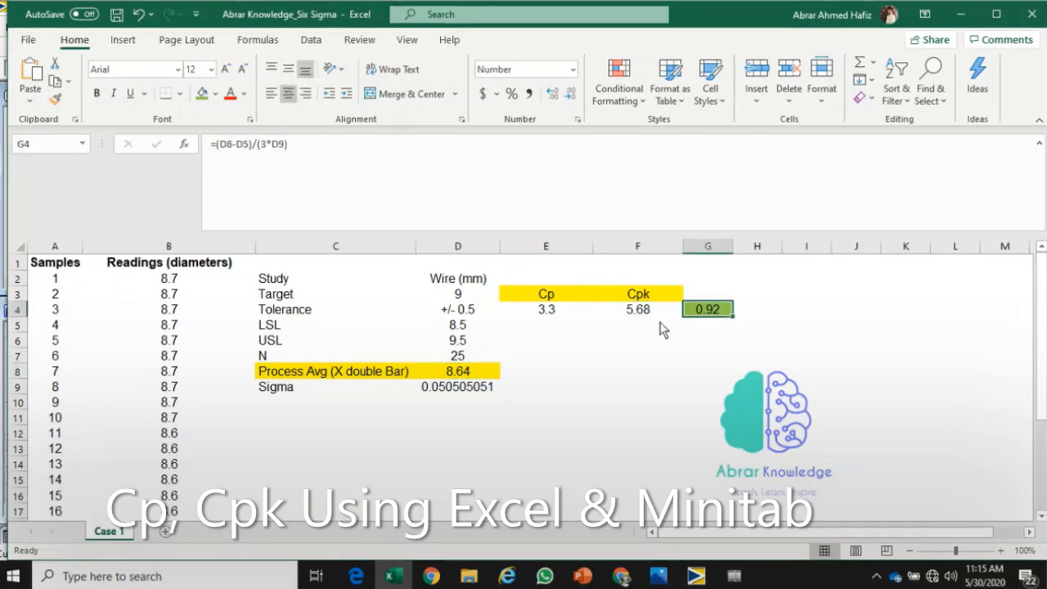
{"action": "left_click", "coordinate": [636, 319]}
{"action": "left_click", "coordinate": [709, 312]}
{"action": "left_click", "coordinate": [651, 320]}
{"action": "left_click", "coordinate": [695, 313]}
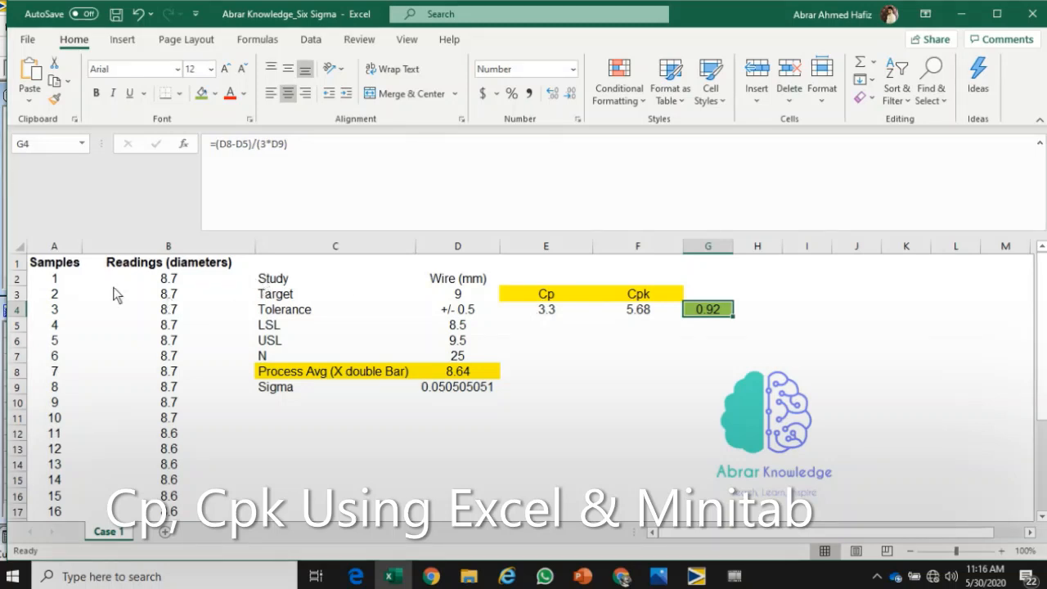
Step: Copy the Samples and Readings (diameters) columns, A1:B26, and paste them with headers into Minitab's Worksheet 1 starting at C1
{"action": "left_click_drag", "start_coordinate": [54, 263], "coordinate": [172, 514]}
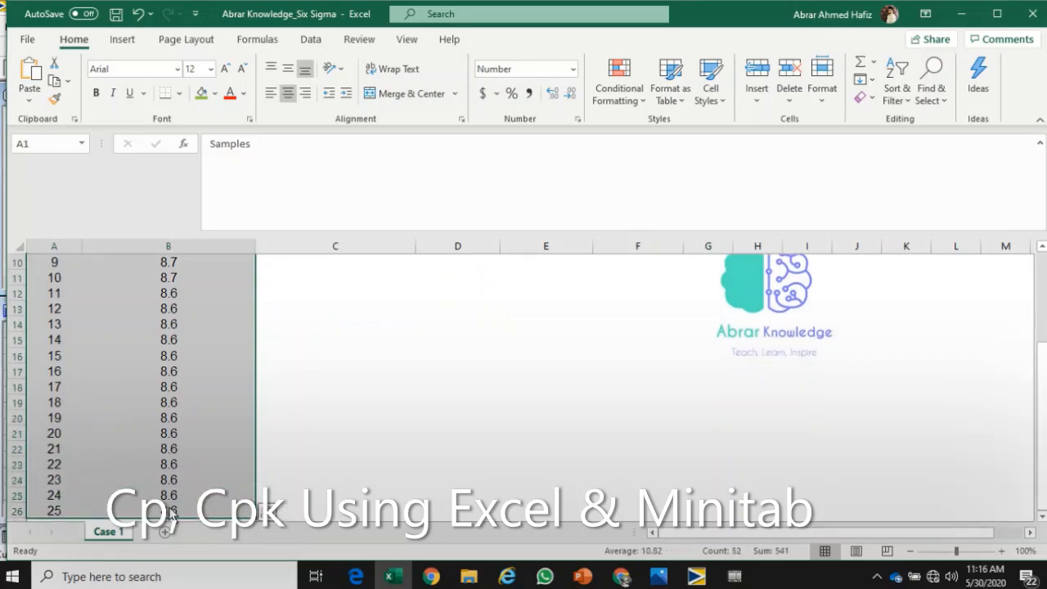
{"action": "key", "text": "ctrl+c"}
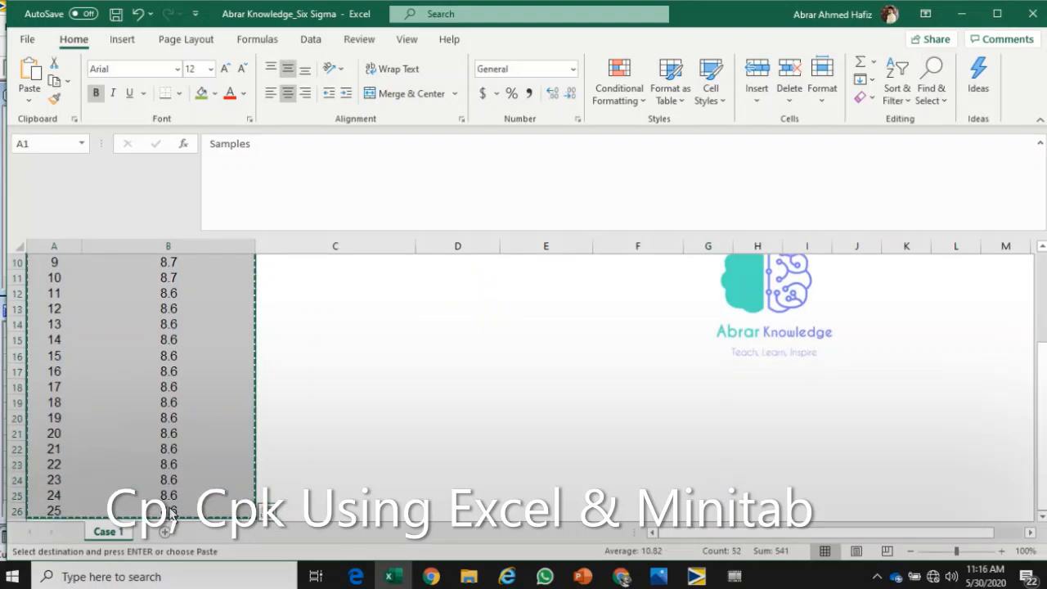
{"action": "left_click", "coordinate": [696, 577]}
{"action": "left_click", "coordinate": [975, 95]}
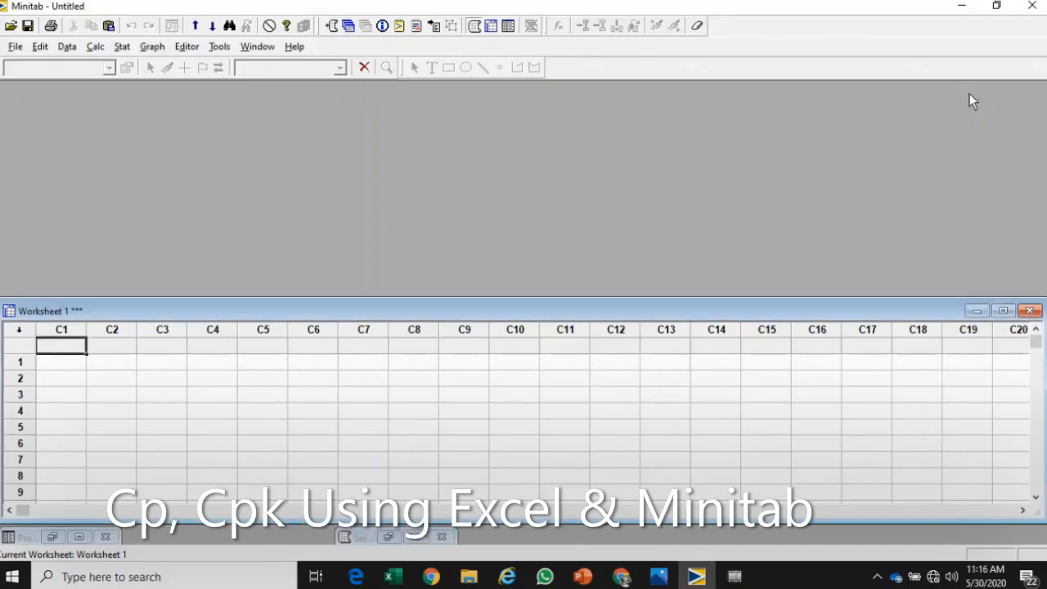
{"action": "left_click_drag", "start_coordinate": [724, 309], "coordinate": [696, 89]}
{"action": "left_click_drag", "start_coordinate": [1011, 308], "coordinate": [1006, 543]}
{"action": "key", "text": "ctrl+v"}
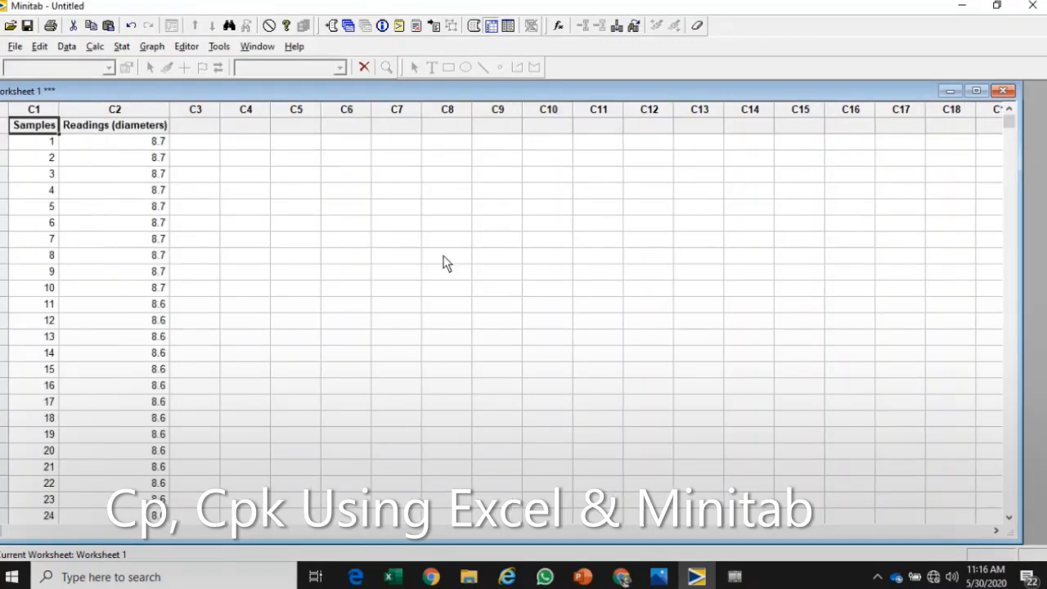
Step: Check the pasted samples and diameter readings in the worksheet down to the last row
{"action": "left_click_drag", "start_coordinate": [1011, 124], "coordinate": [1009, 155]}
{"action": "left_click", "coordinate": [166, 352]}
{"action": "key", "text": "Down"}
{"action": "key", "text": "Down"}
{"action": "key", "text": "Down"}
{"action": "key", "text": "Down"}
{"action": "key", "text": "Down"}
{"action": "key", "text": "Down"}
{"action": "key", "text": "Down"}
{"action": "key", "text": "Down"}
{"action": "key", "text": "Down"}
{"action": "key", "text": "Down"}
{"action": "key", "text": "Down"}
{"action": "key", "text": "Down"}
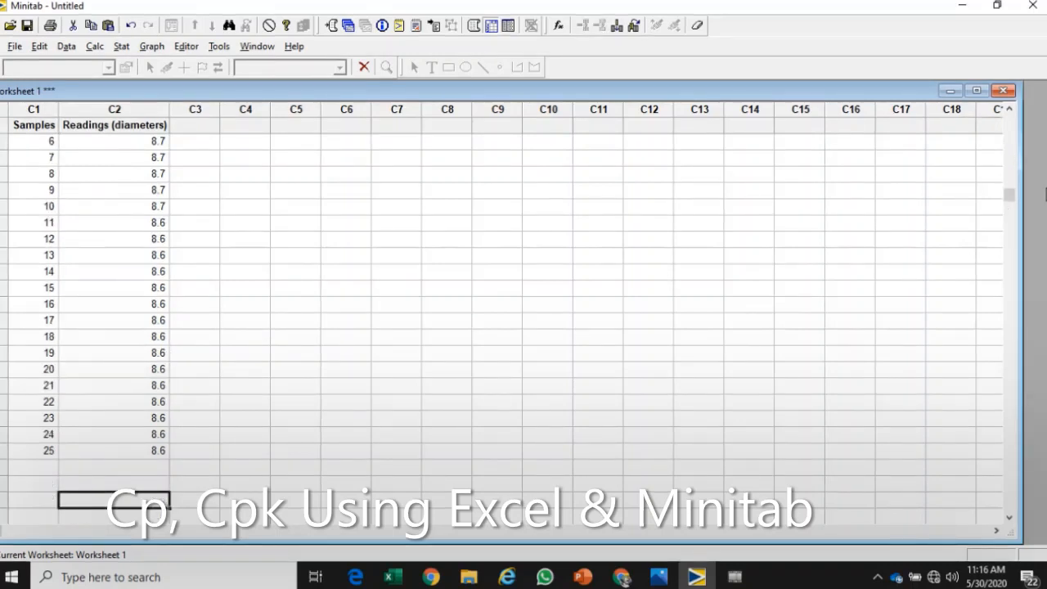
{"action": "left_click_drag", "start_coordinate": [1009, 195], "coordinate": [1011, 123]}
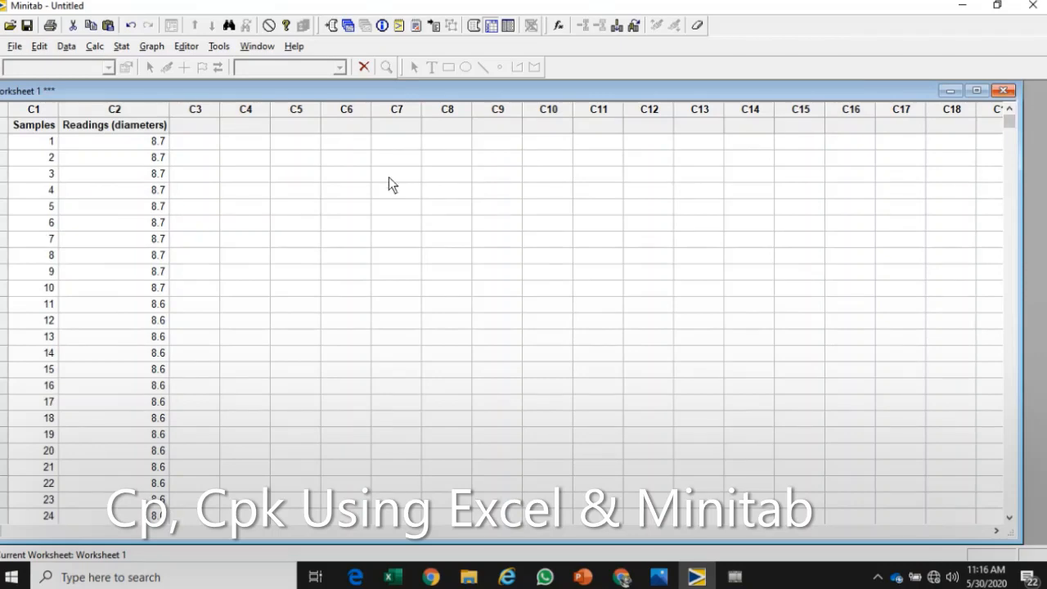
Step: Set up a normal Capability Analysis on the single column Readings (diameters) with a subgroup size of 25
{"action": "left_click", "coordinate": [122, 47]}
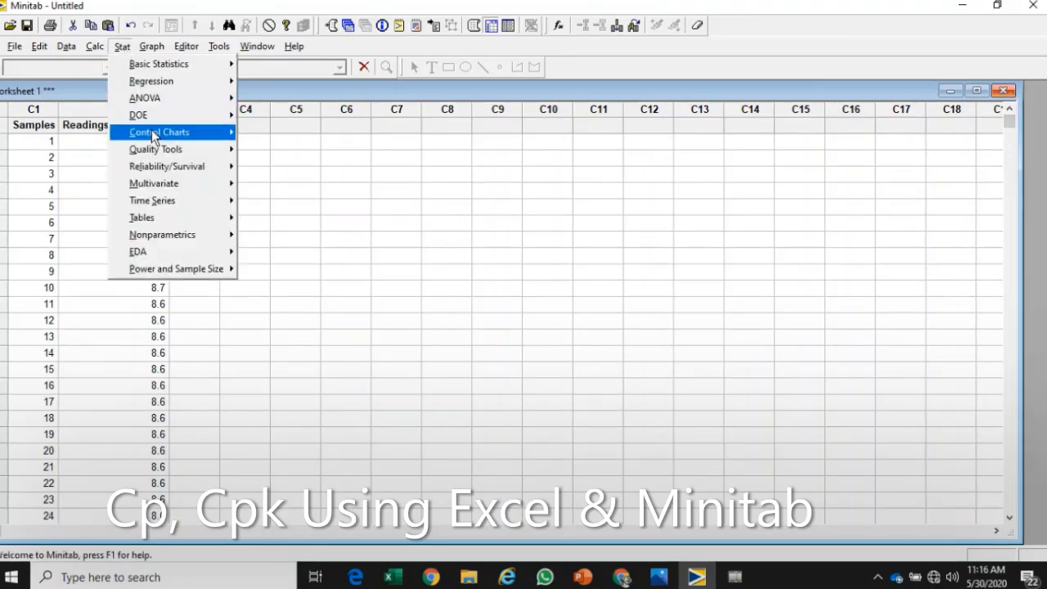
{"action": "mouse_move", "coordinate": [159, 153]}
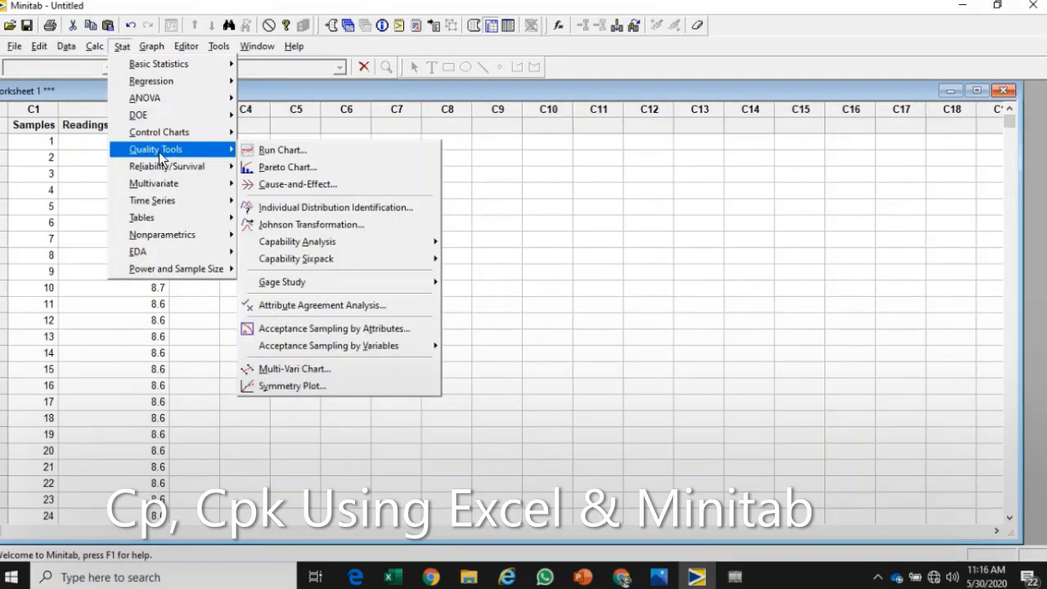
{"action": "mouse_move", "coordinate": [333, 243]}
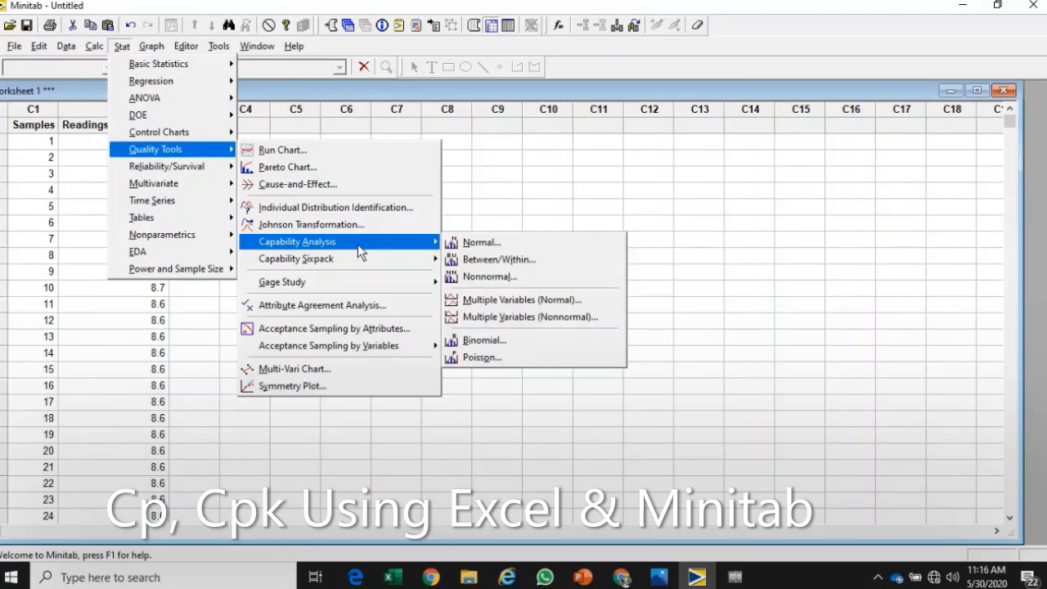
{"action": "left_click", "coordinate": [483, 243]}
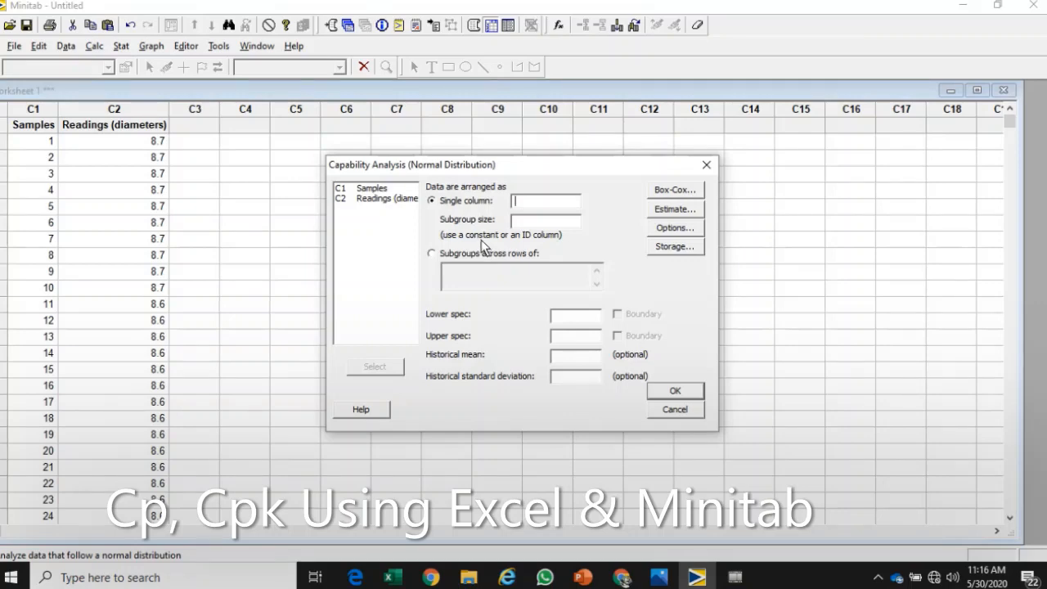
{"action": "left_click", "coordinate": [385, 199]}
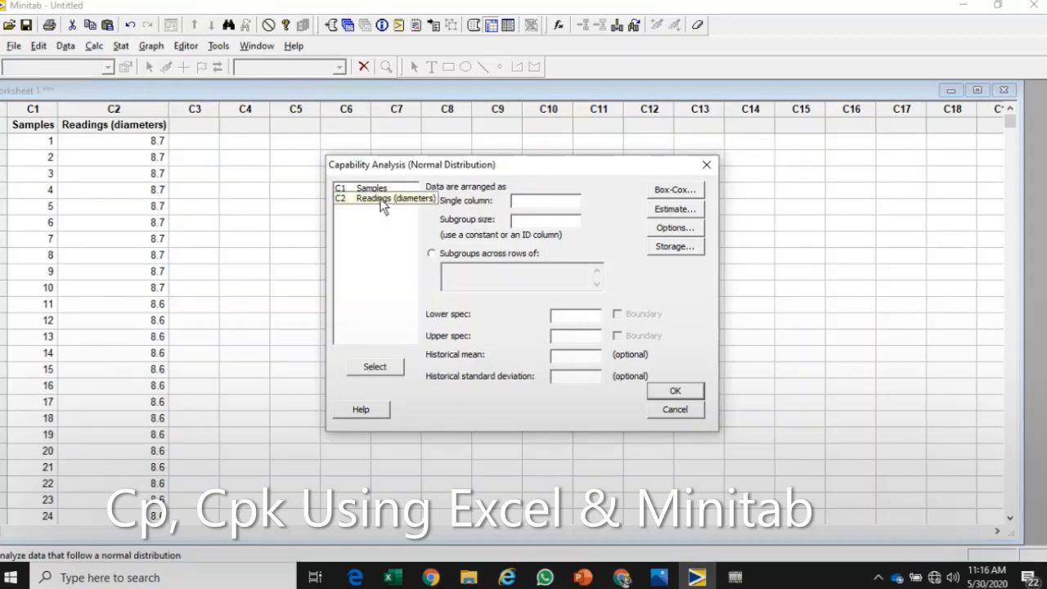
{"action": "double_click", "coordinate": [381, 199]}
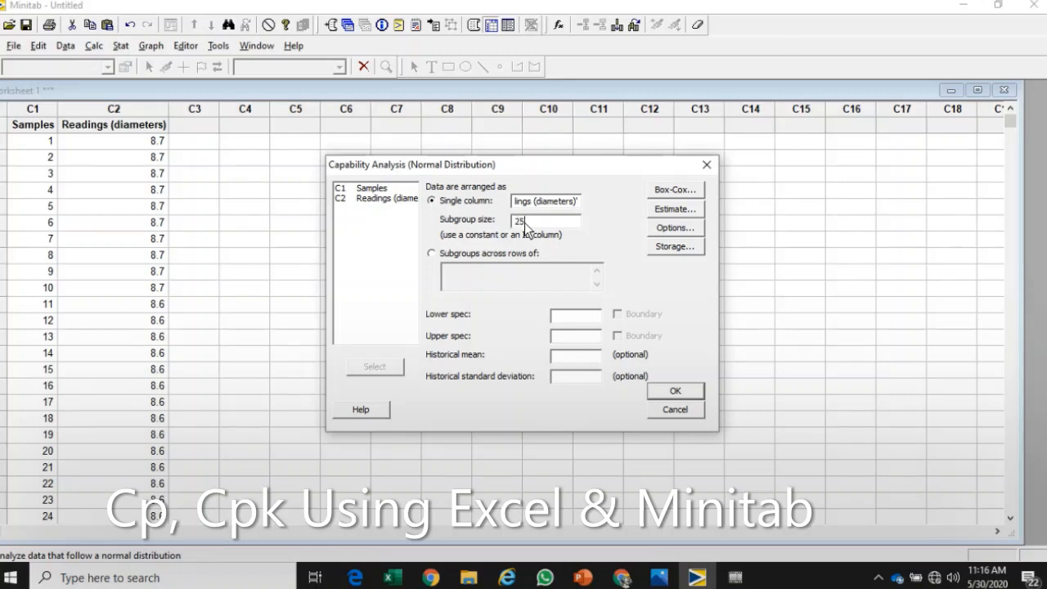
Step: Set the capability analysis's lower spec to 8.5 and upper spec to 9.5
{"action": "left_click", "coordinate": [568, 317]}
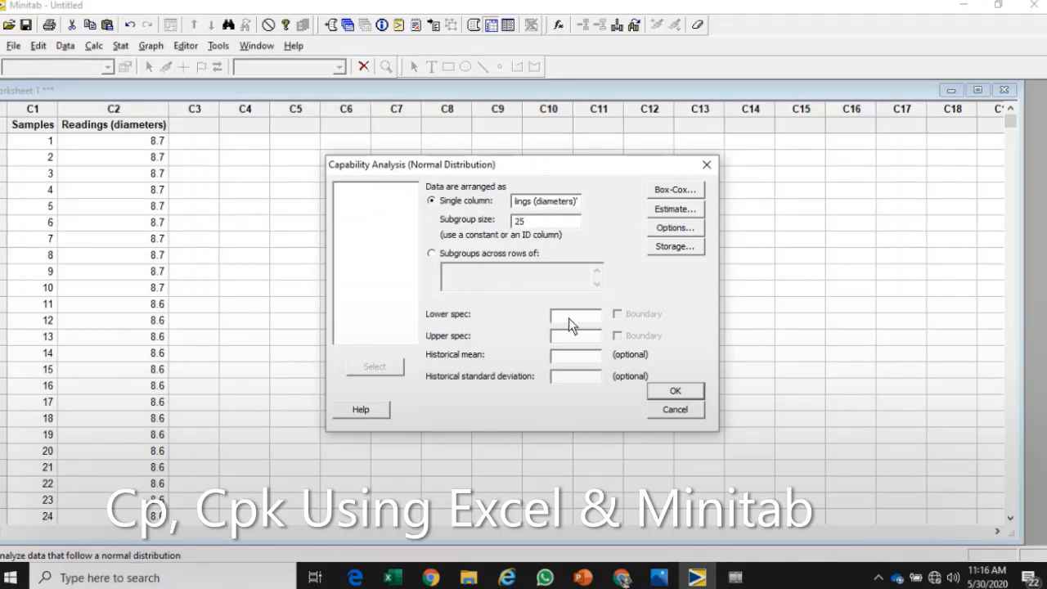
{"action": "type", "text": "8.5"}
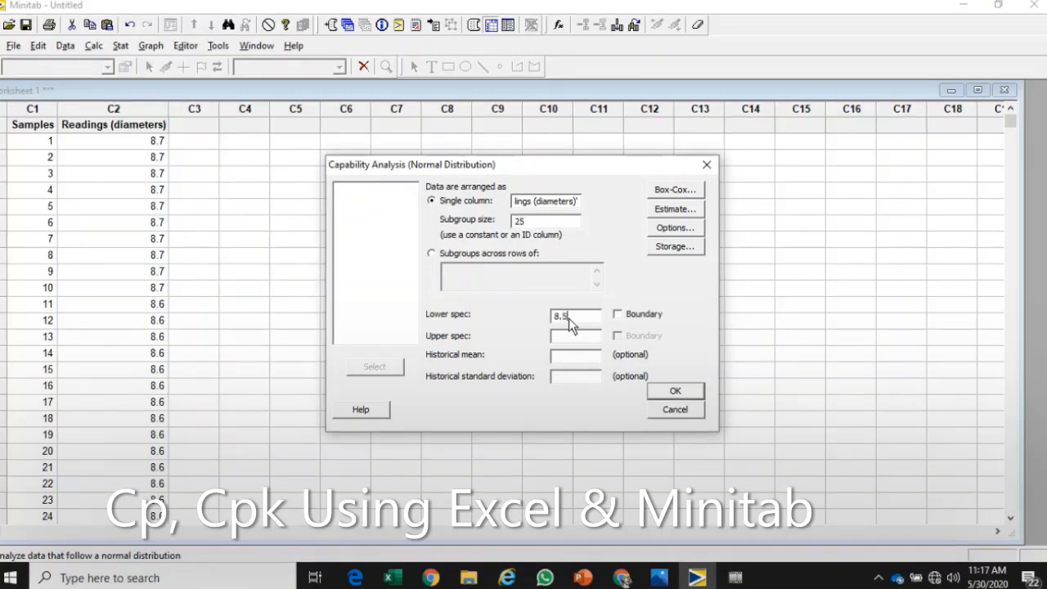
{"action": "type", "text": "9.5"}
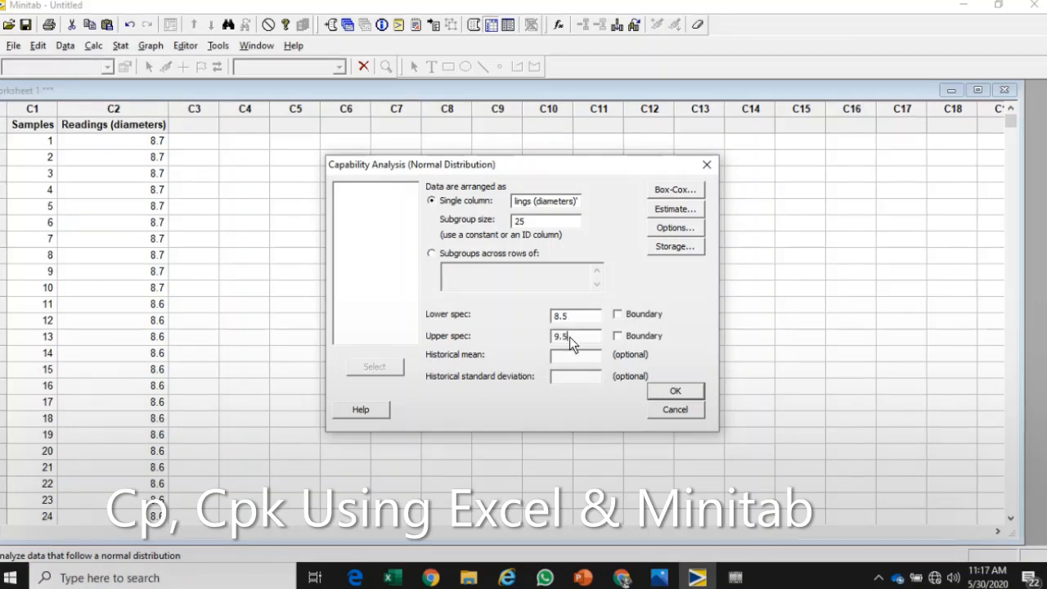
Step: Add a target of 9 in the analysis options and generate the process capability report, enlarged to full view
{"action": "left_click", "coordinate": [668, 228]}
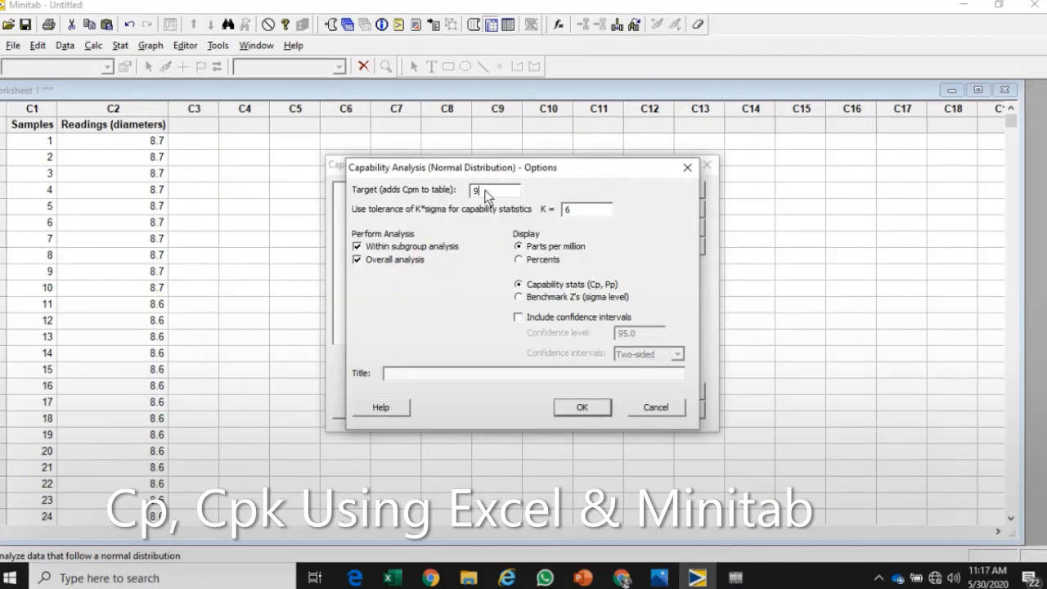
{"action": "left_click", "coordinate": [571, 405]}
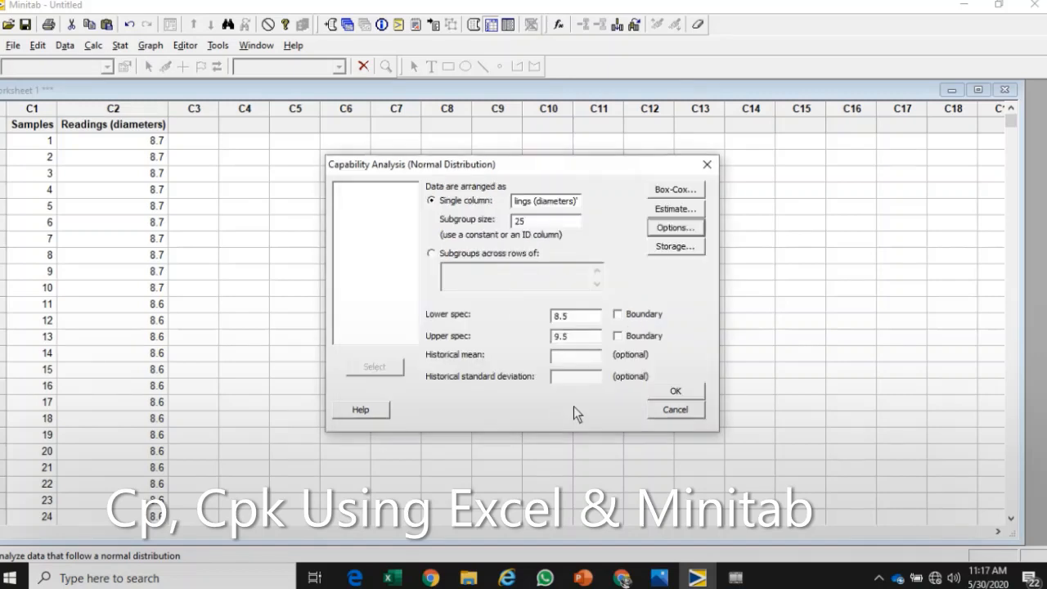
{"action": "left_click", "coordinate": [675, 393]}
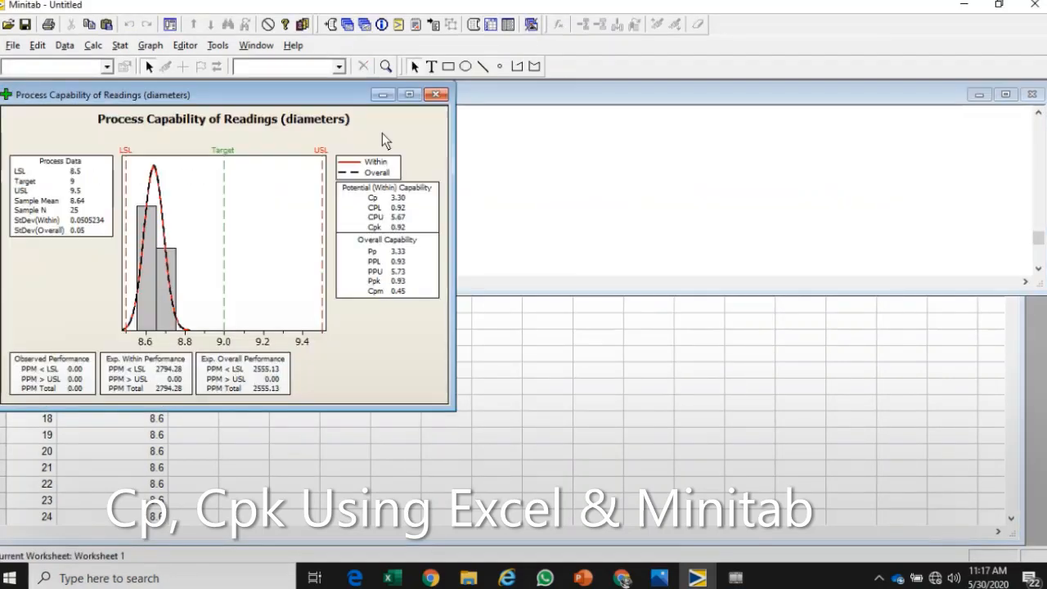
{"action": "left_click", "coordinate": [409, 95]}
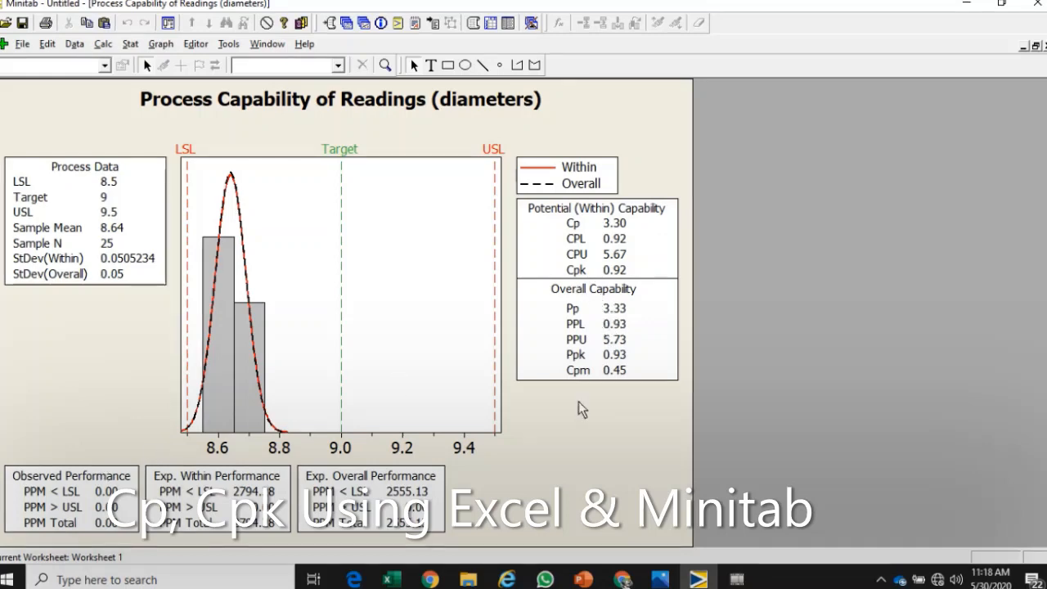
Step: Switch to the Cp and Cpk PowerPoint presentation and show the Cpk Formula and Interpretation of values slide as a slide show
{"action": "left_click", "coordinate": [583, 579]}
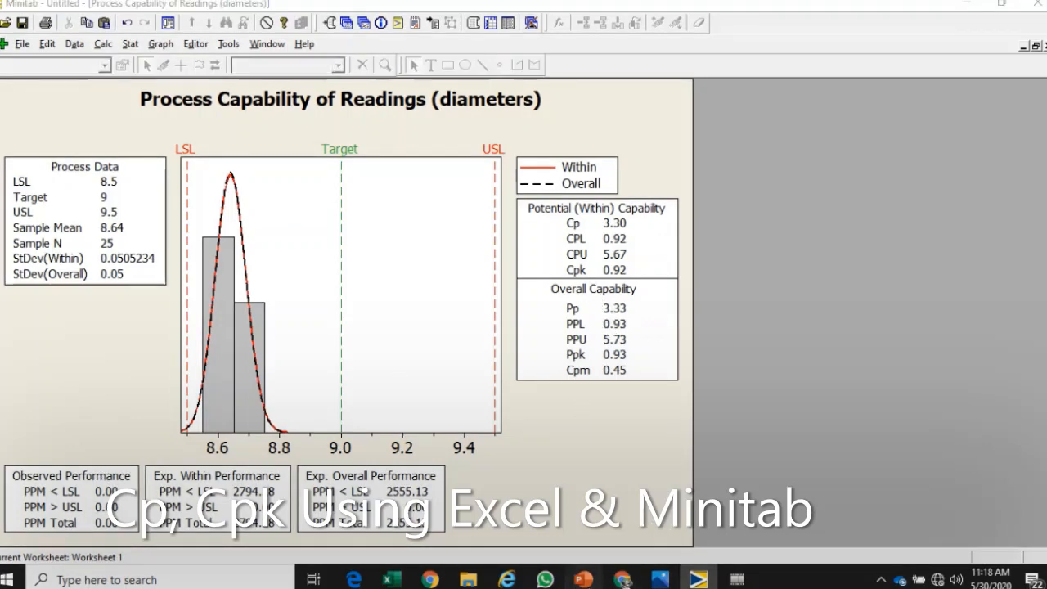
{"action": "left_click", "coordinate": [139, 205]}
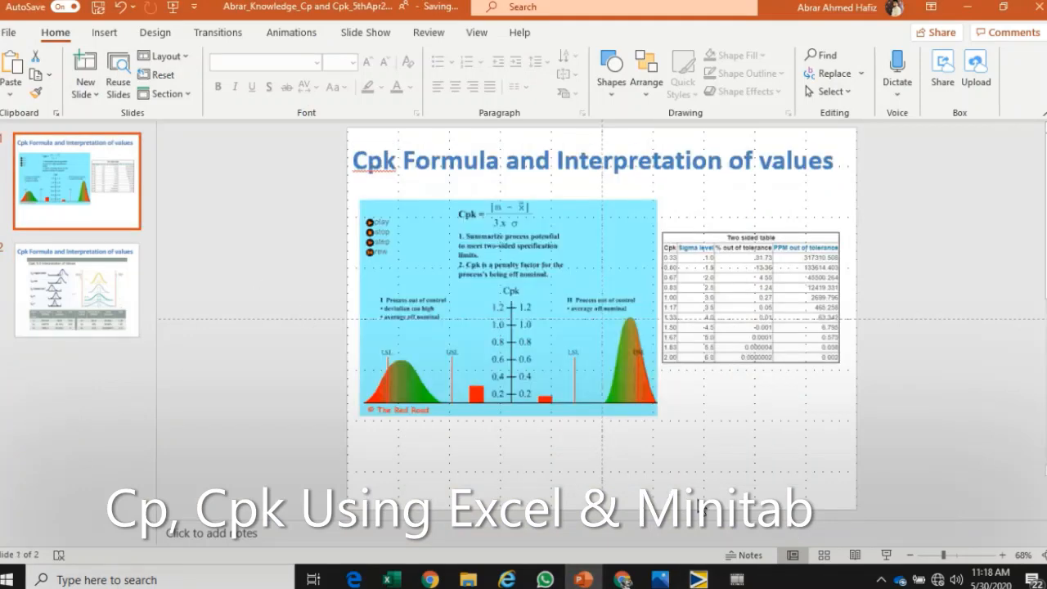
{"action": "left_click", "coordinate": [886, 554]}
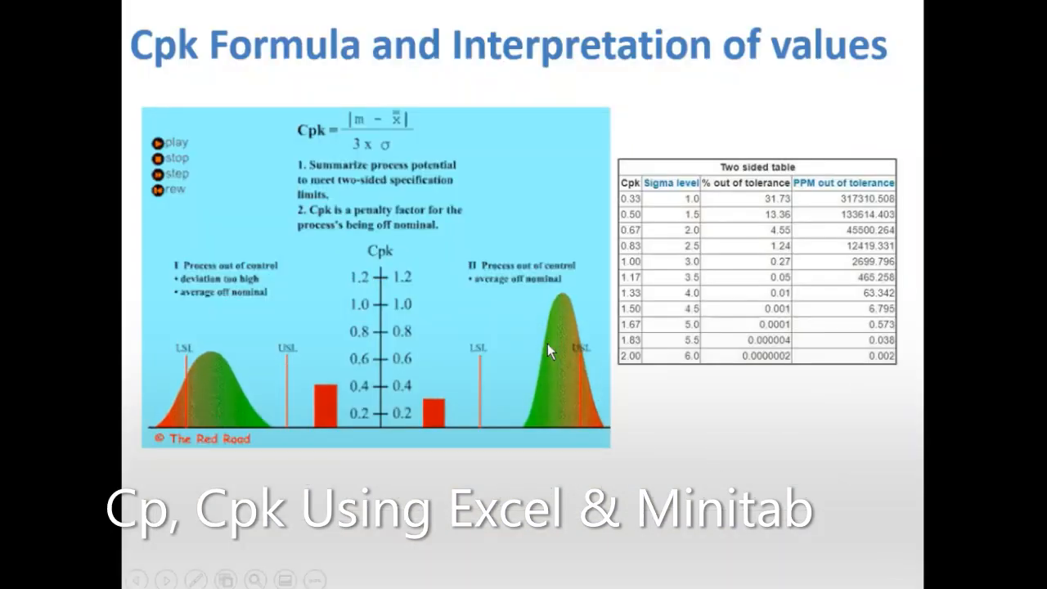